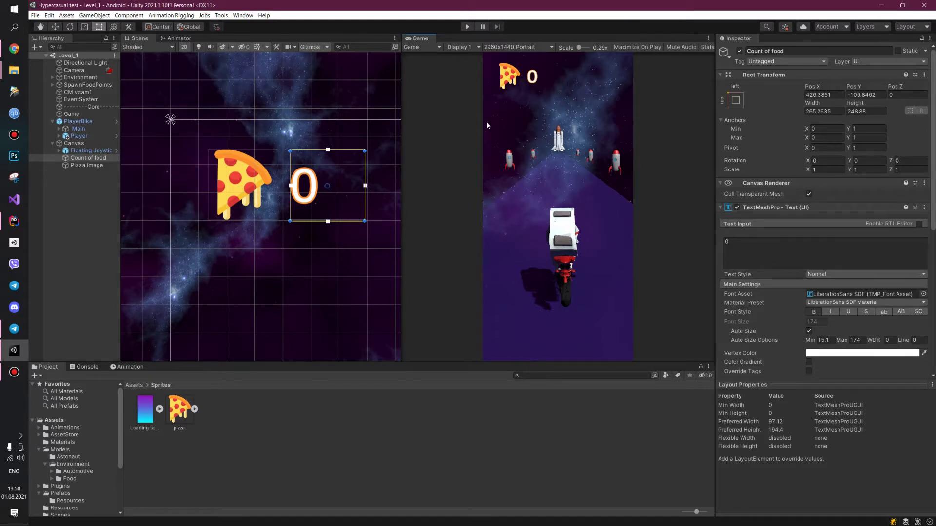
Select the Pizza image element and open its pizza sprite's import settings.
right_click(69, 188)
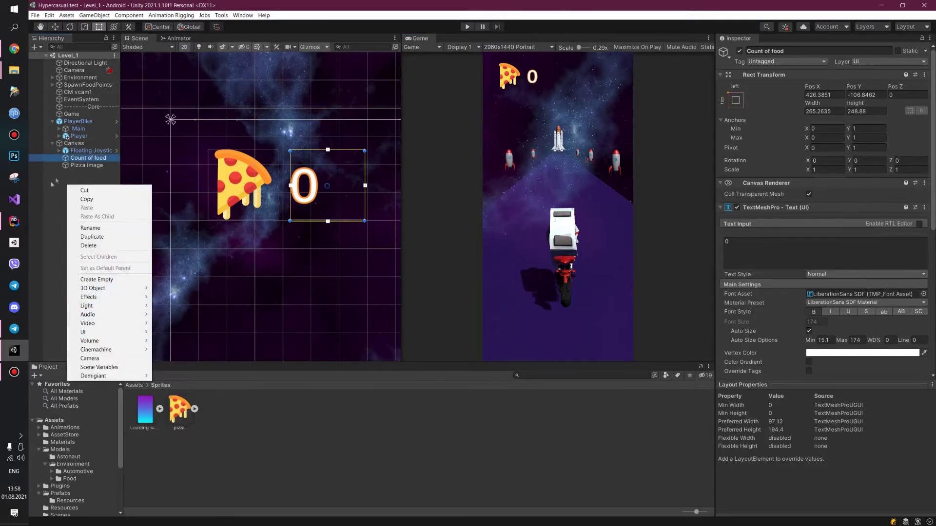
left_click(53, 184)
left_click(87, 158)
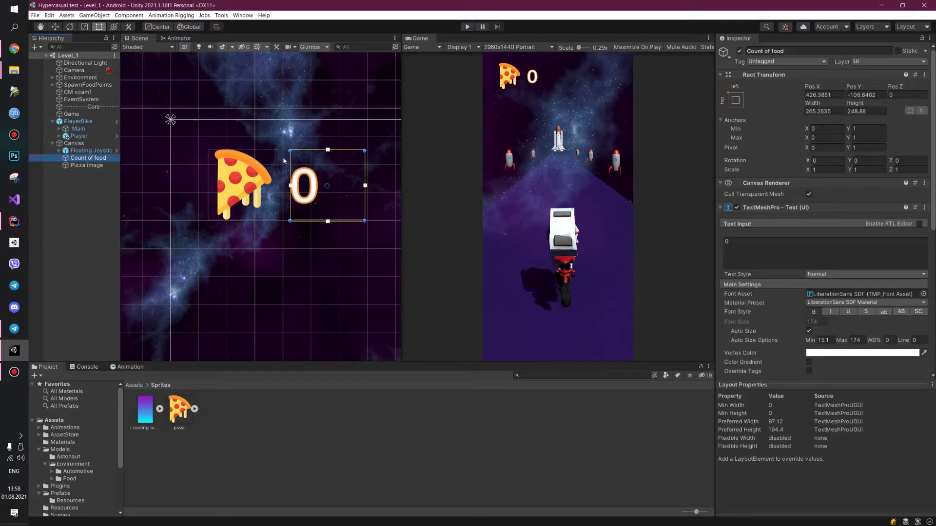
left_click(92, 167)
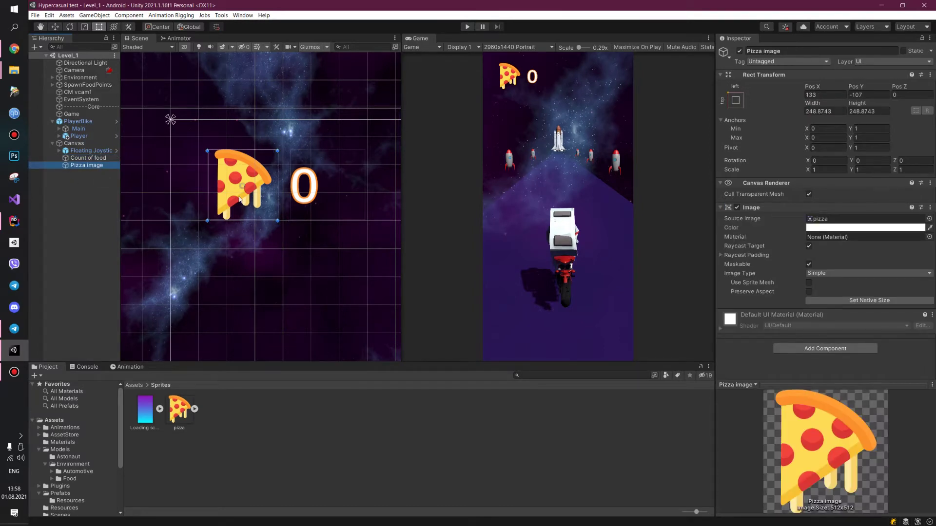
left_click(228, 417)
Check the pizza sprite's Texture Type options unchanged, then reselect the Pizza image element.
left_click(184, 414)
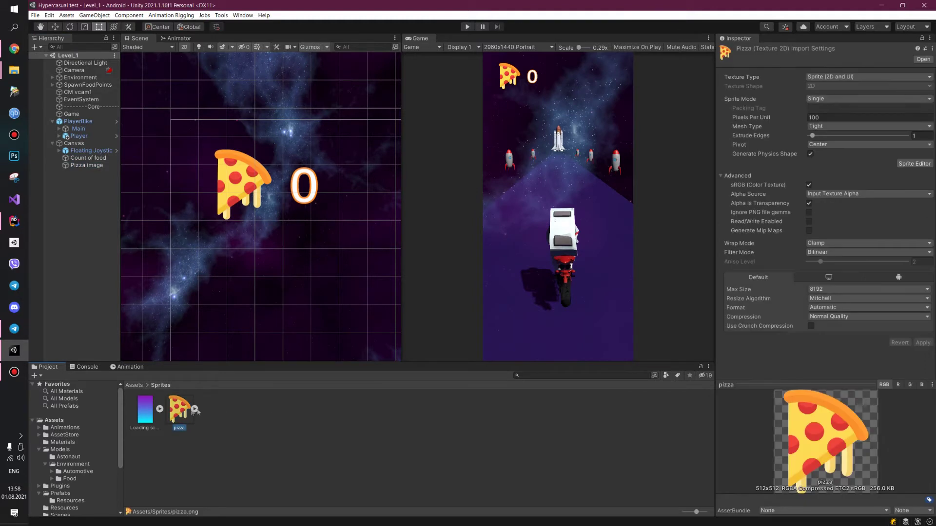
left_click(829, 79)
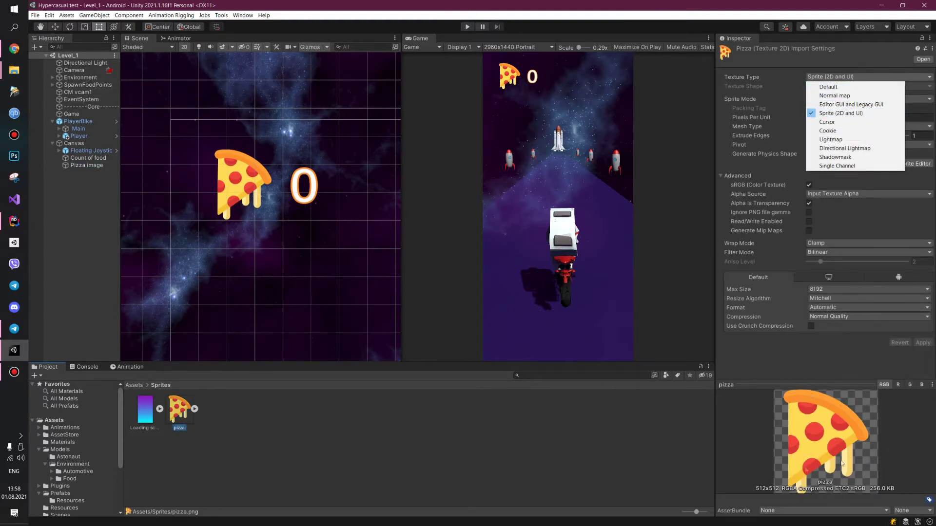
left_click(482, 445)
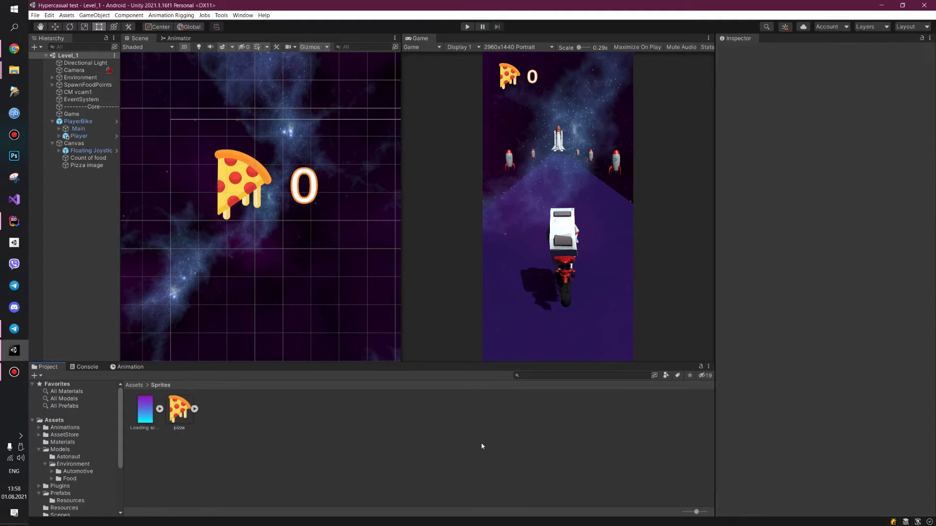
left_click(95, 158)
left_click(215, 184)
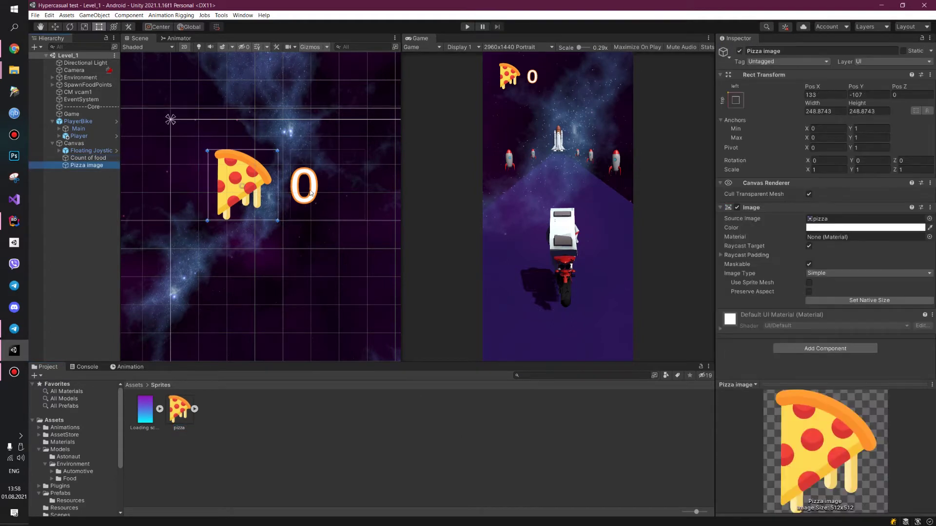
Switch the Game view to Free Aspect and back to 2960x1440 Portrait, and set the Scene view to 3D.
left_click(517, 47)
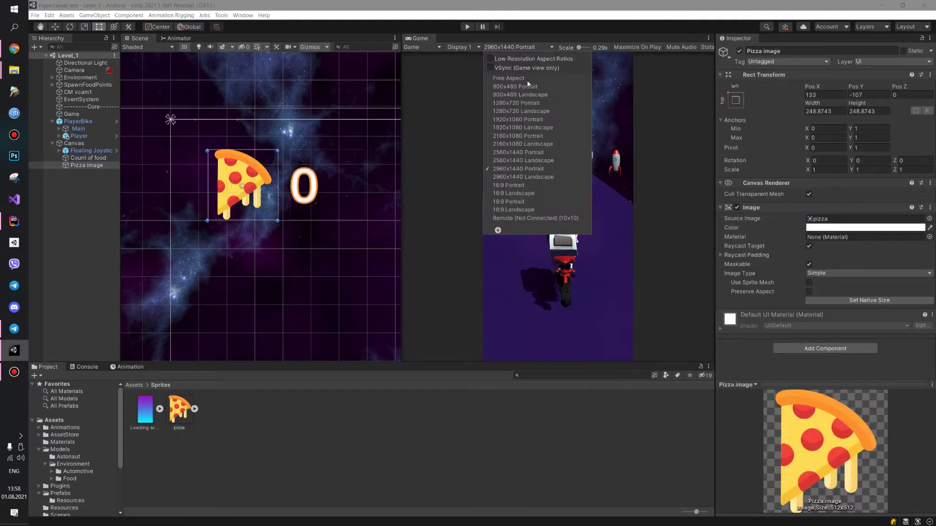
left_click(502, 85)
left_click_drag(400, 154, 511, 151)
left_click(609, 47)
left_click(630, 172)
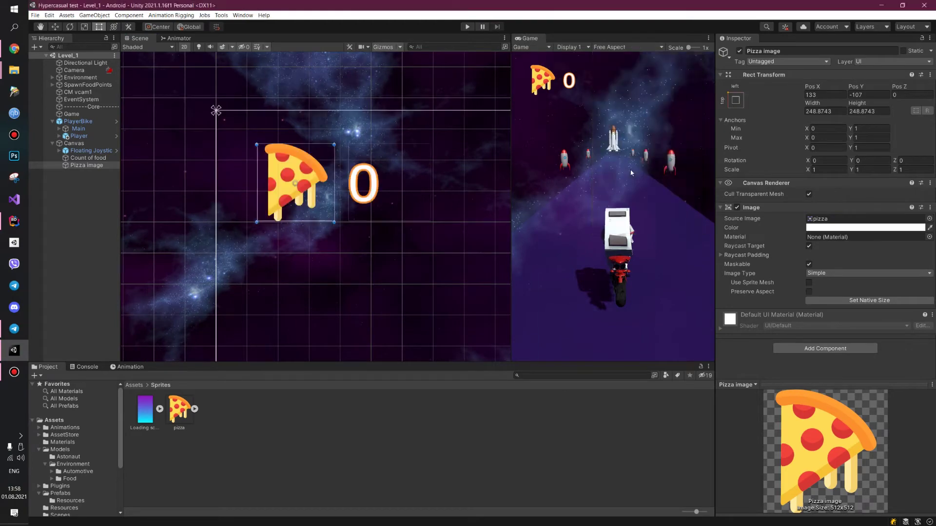
left_click(184, 47)
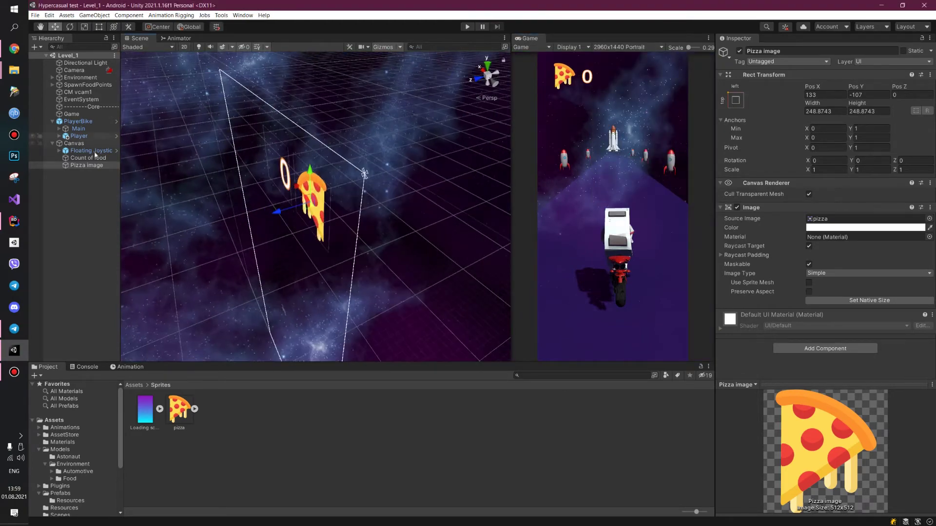
Select the Game object and open its Game script in the code editor.
left_click(72, 114)
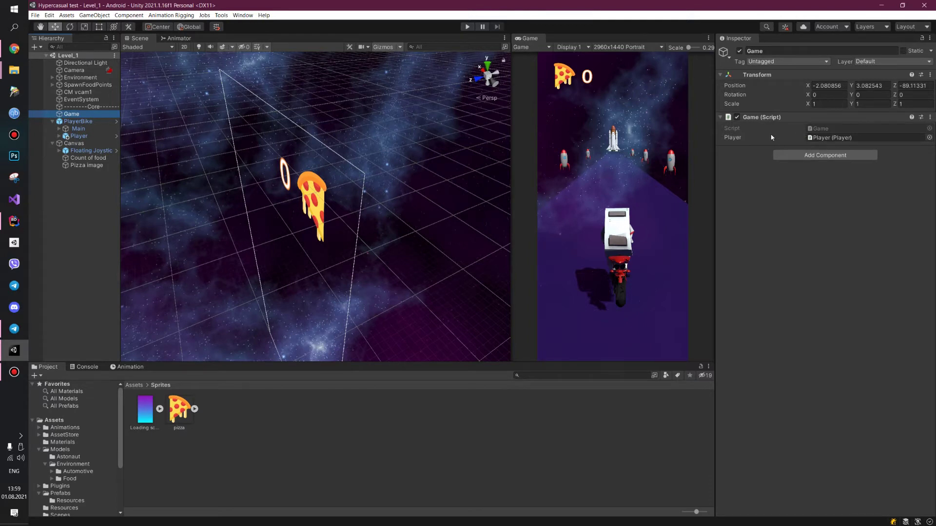
double_click(814, 129)
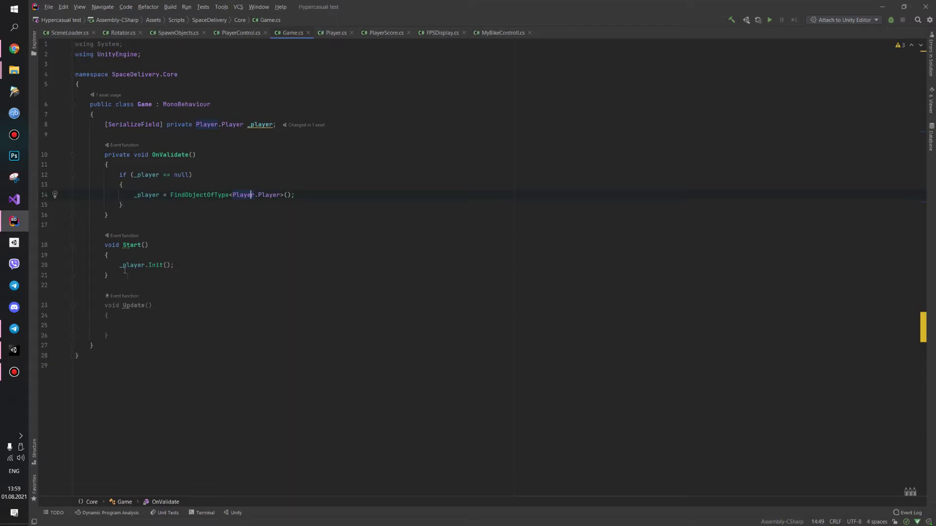
Review the _player.Init() call in Game.cs's Start, then minimize Rider.
left_click(205, 266)
left_click(877, 9)
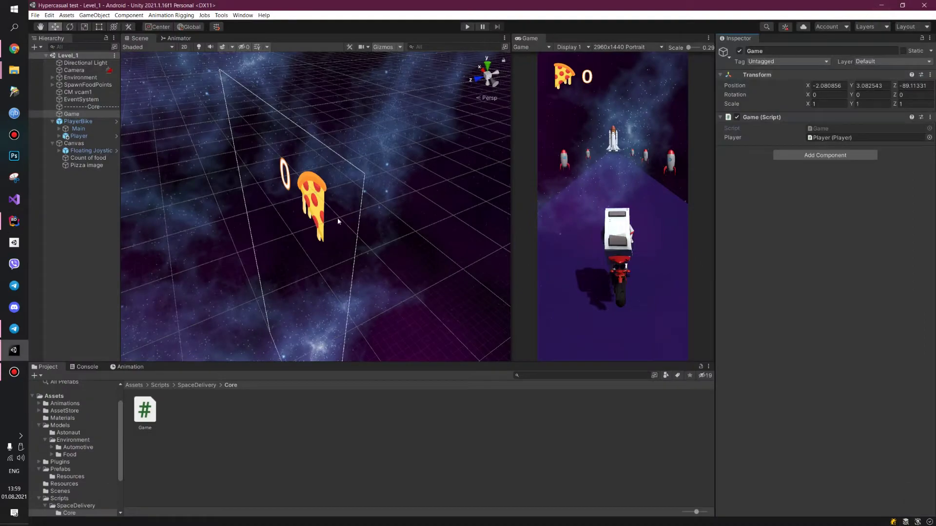
Frame PlayerBike, inspect a Pizza spawn point, and show the top-level Assets folders.
left_click(78, 121)
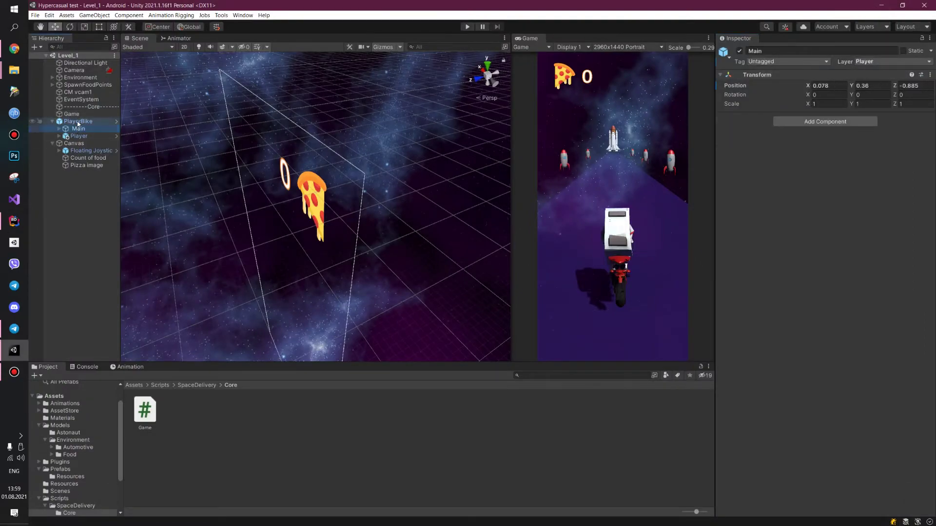
key("f")
mouse_move(156, 140)
left_mouse_down("alt")
mouse_move(78, 154)
mouse_move(288, 175)
left_mouse_up("alt")
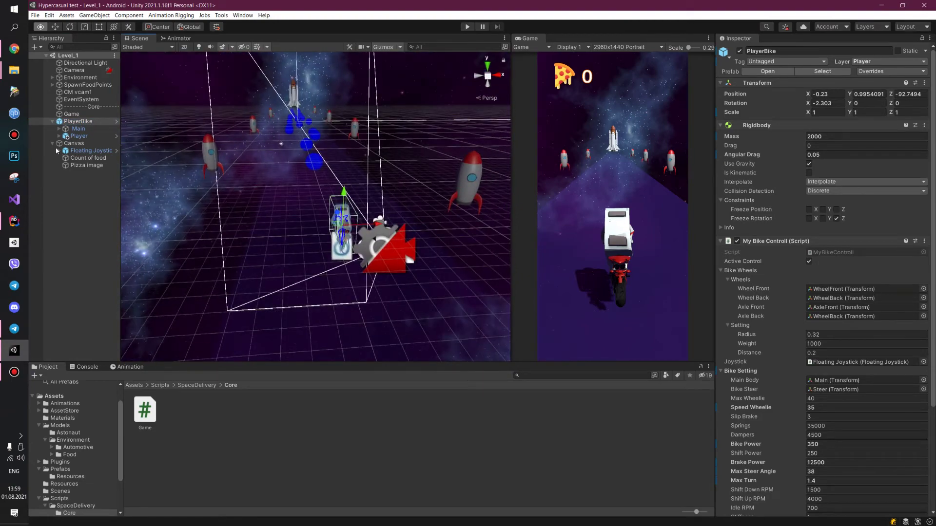
left_click(315, 166)
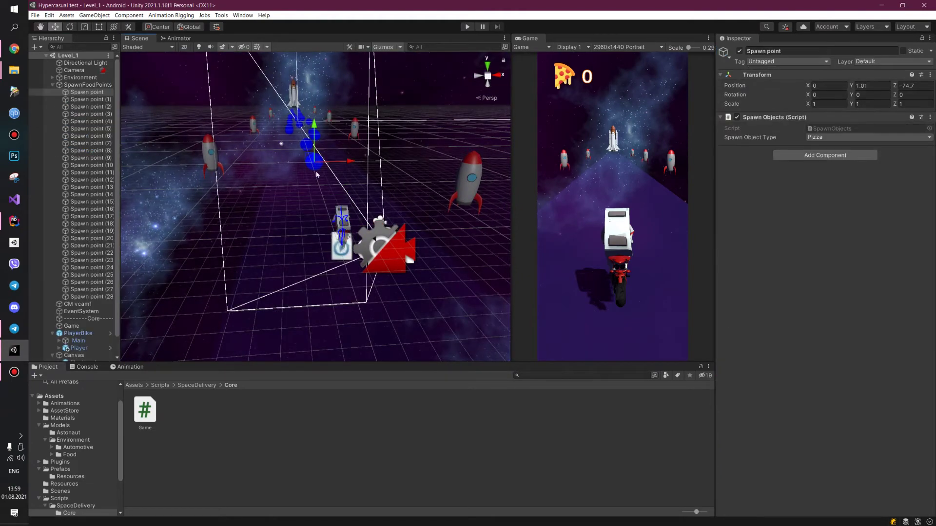
left_click(132, 386)
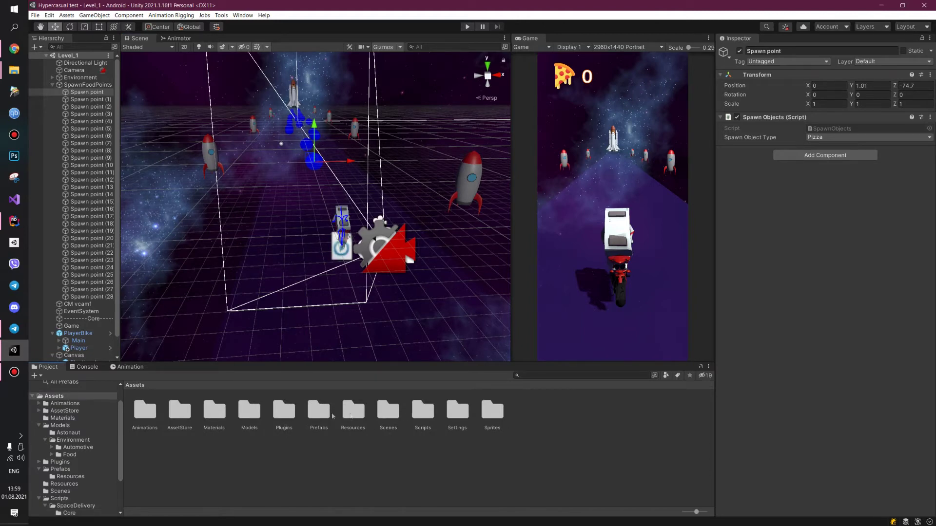
Open the Donut prefab from Prefabs/Resources and confirm its model (1) child keeps the Food tag.
double_click(332, 414)
double_click(145, 411)
left_click(145, 411)
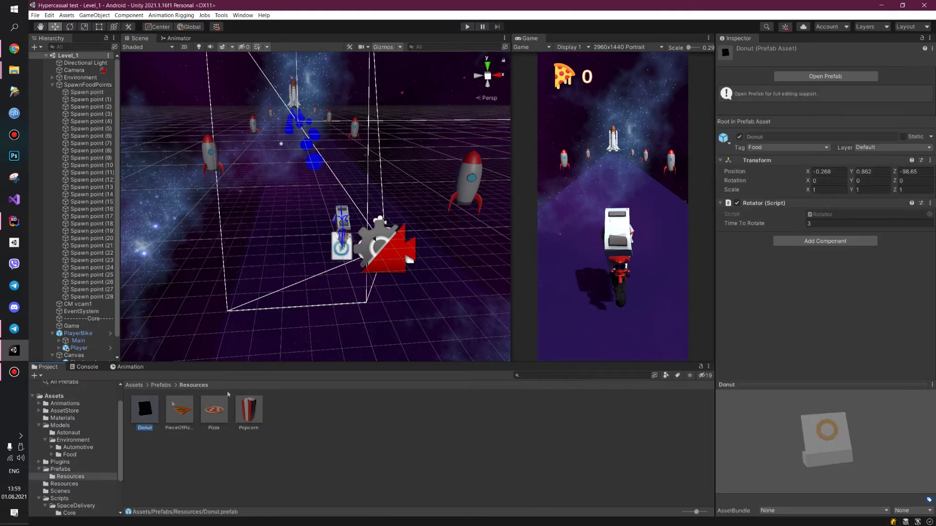
left_click(825, 76)
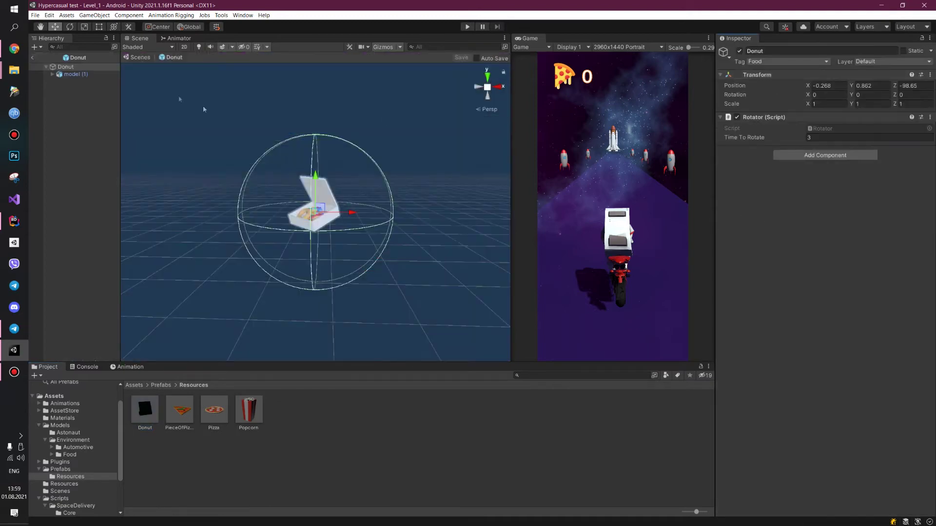
left_click(62, 75)
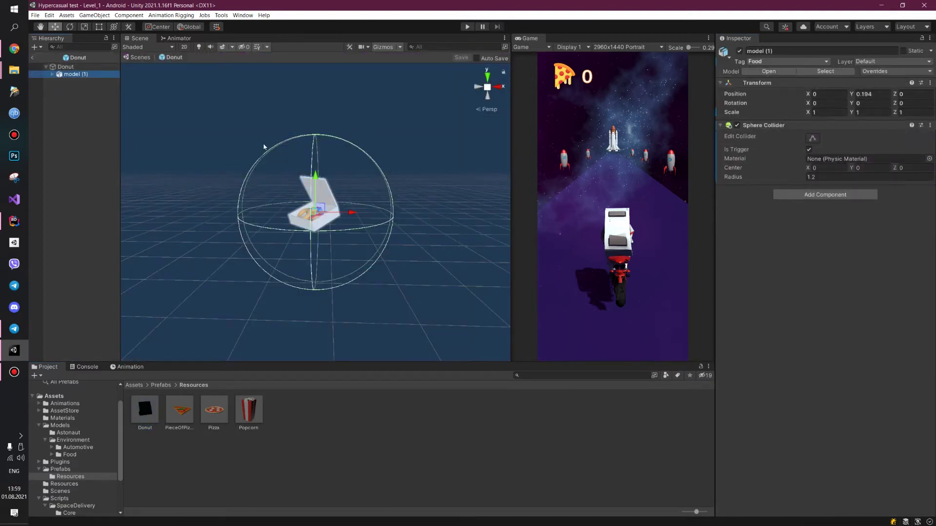
left_click(780, 61)
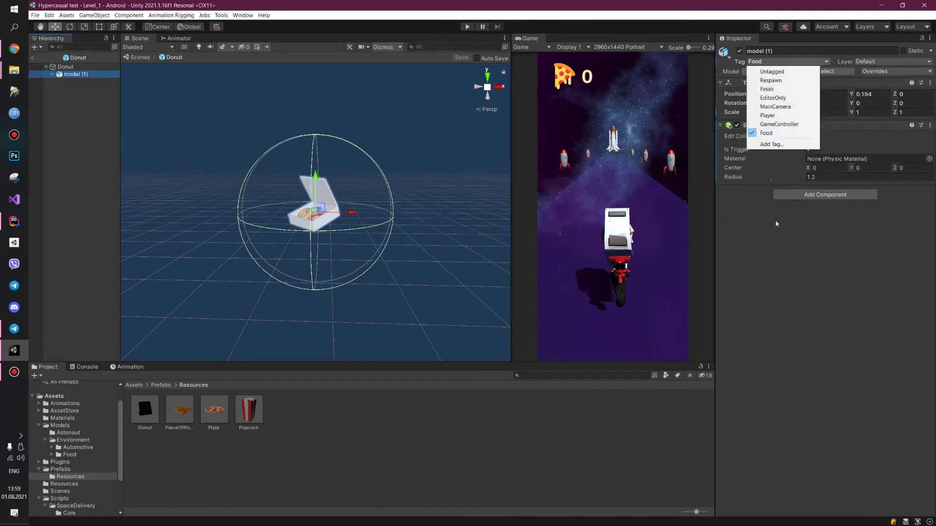
left_click(769, 133)
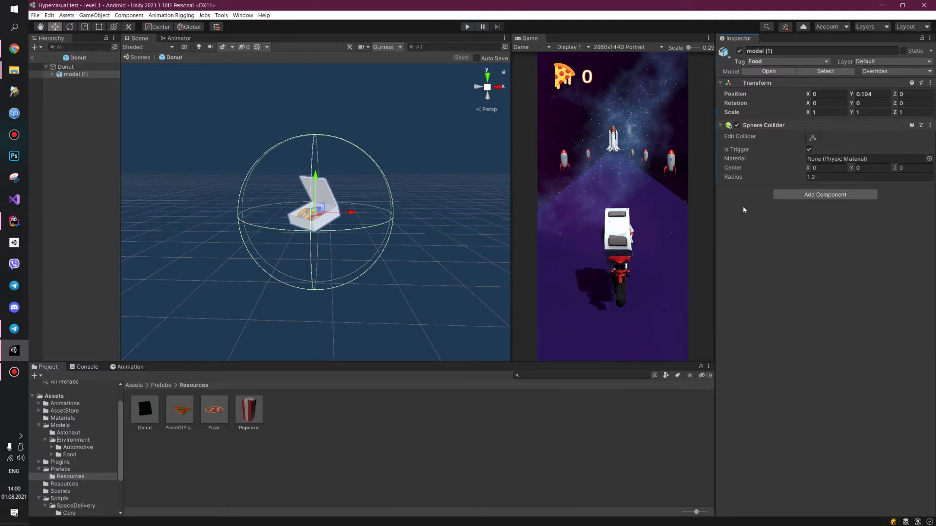
Return to the Level_1 scene, select SpawnFoodPoints, and bring up the scripts in Rider.
left_click(32, 57)
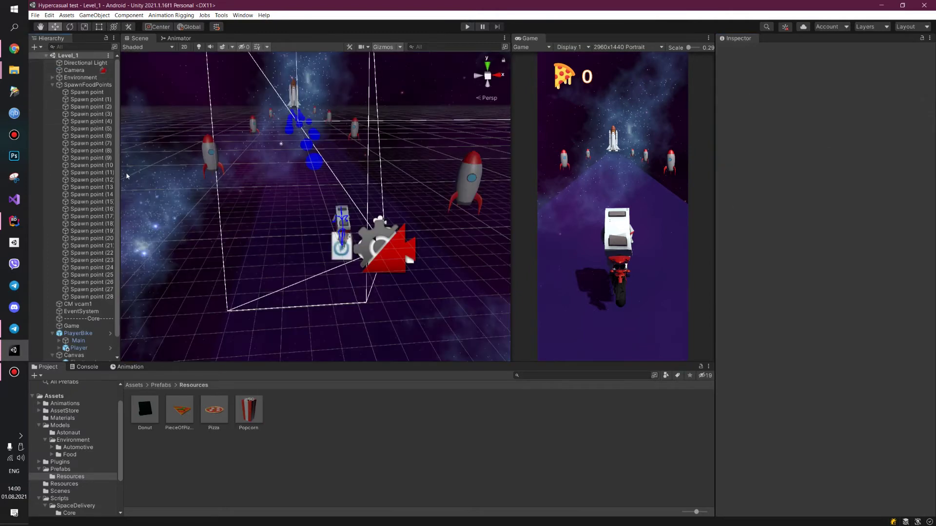
left_click(57, 85)
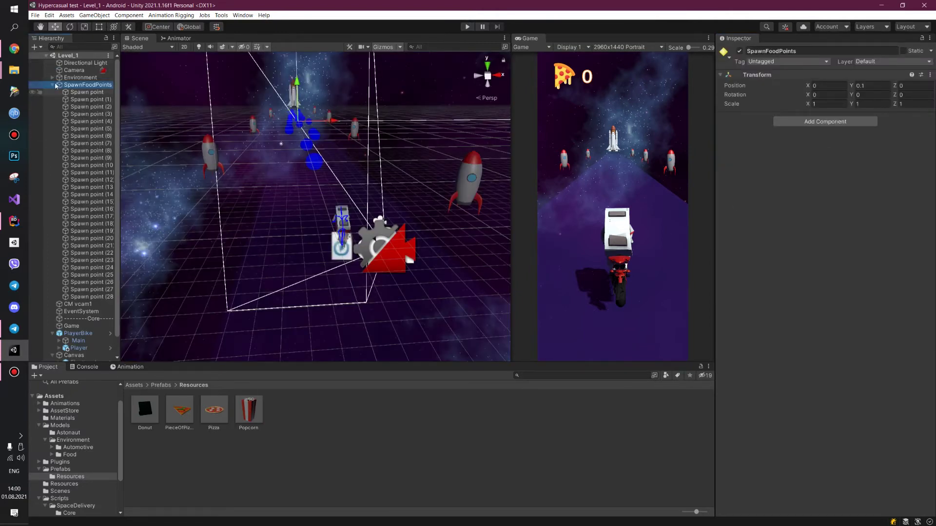
left_click(14, 221)
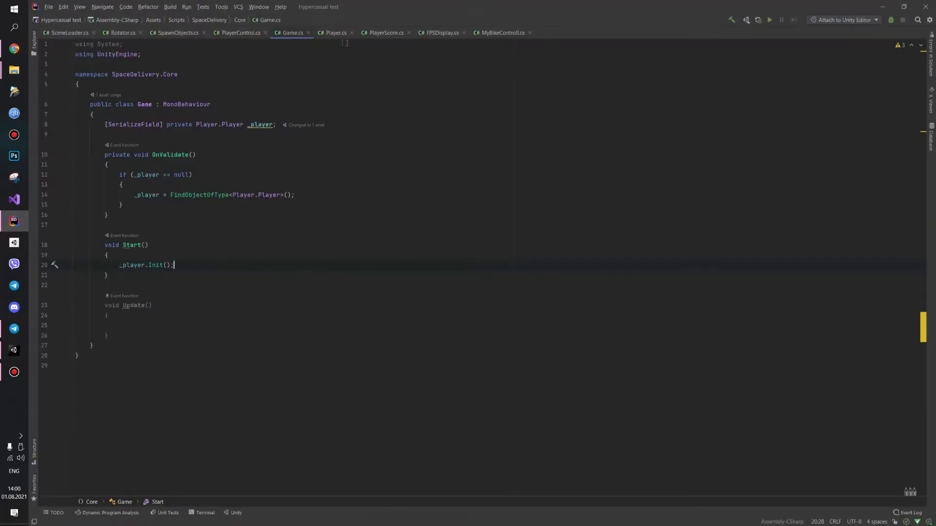
Open Player.cs and examine OnTriggerEnter's collider parameter and Food tag check.
left_click(329, 36)
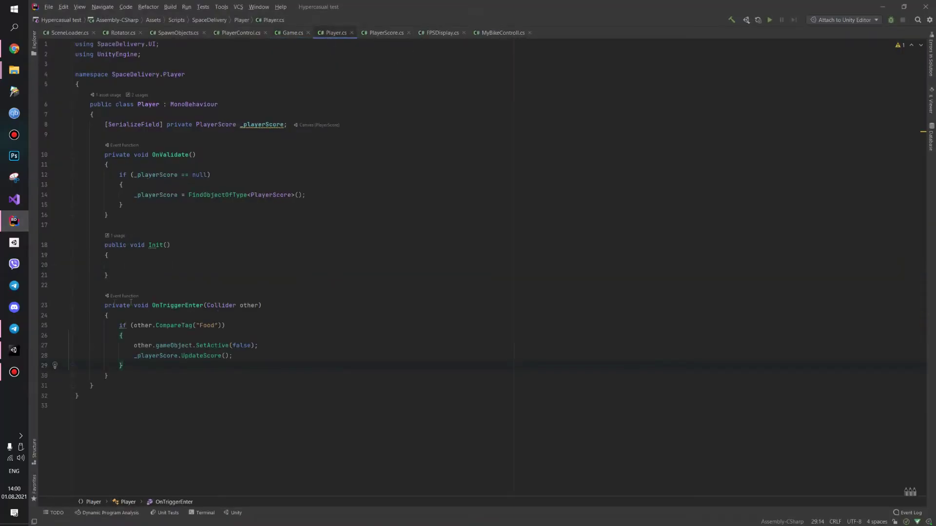
left_click_drag(103, 305, 108, 375)
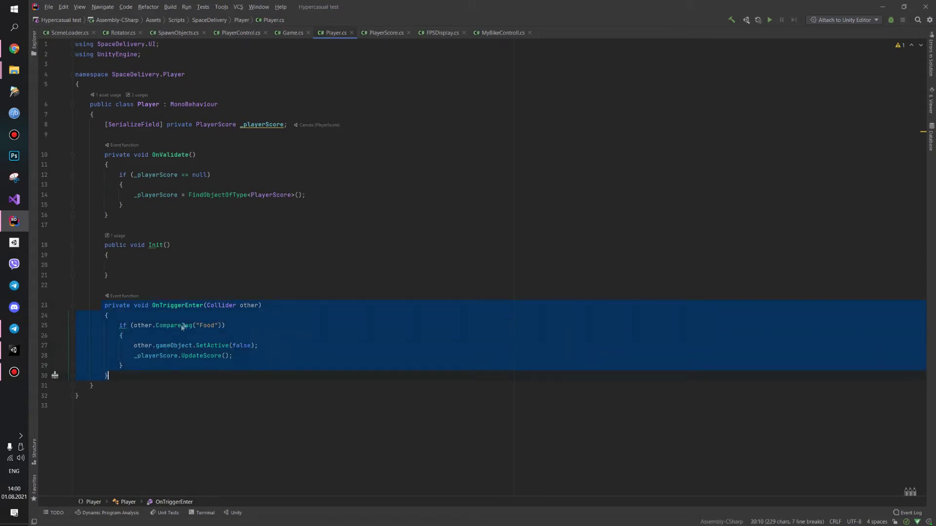
left_click(226, 326)
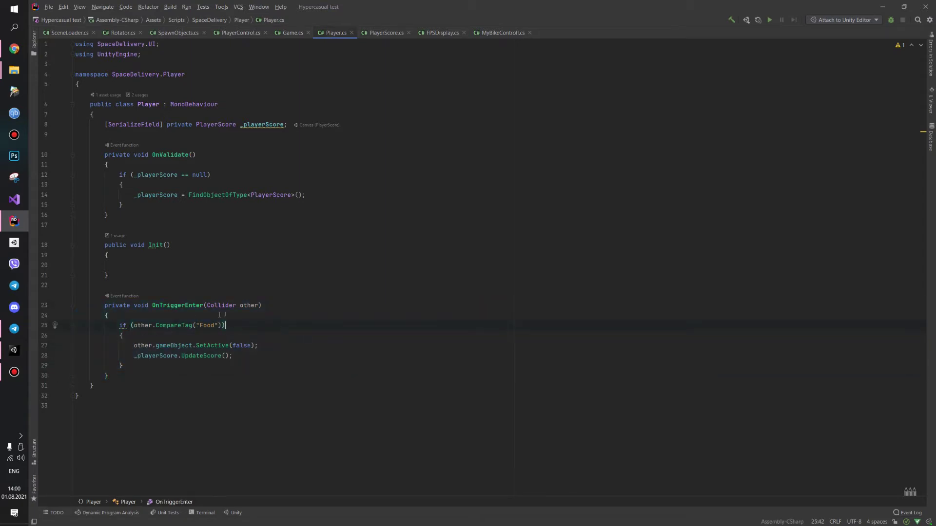
left_click(247, 305)
left_click(188, 325)
left_click(211, 325)
Review the SetActive(false) call hiding the food and the _playerScore.UpdateScore call.
left_click(141, 347)
key("ctrl+Right")
key("ctrl+Right")
key("ctrl+Right")
key("ctrl+Right")
key("shift+Left")
left_click(246, 306)
left_click(215, 347)
left_click(155, 357)
mouse_move(268, 127)
left_click(389, 33)
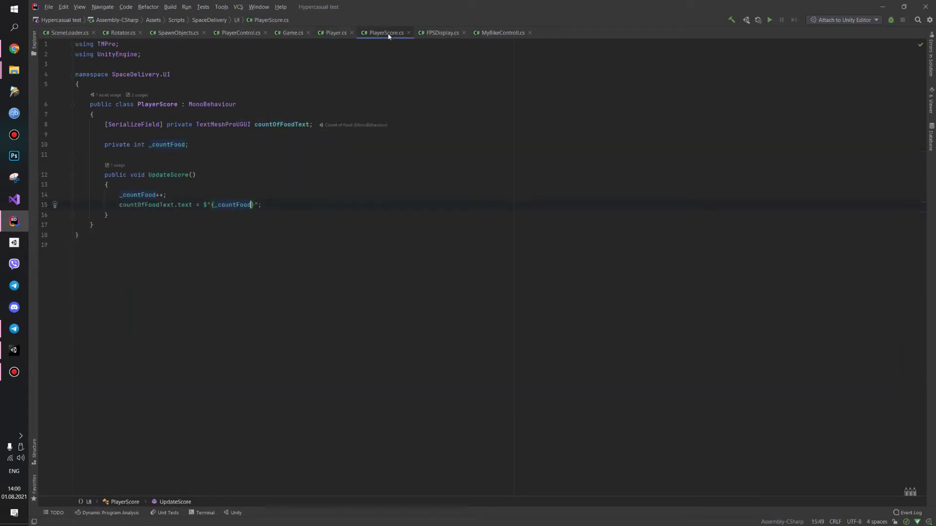
Review PlayerScore's countOfFoodText and _countFood fields and UpdateScore's increment and text assignment.
left_click(283, 125)
left_click(158, 145)
left_click_drag(148, 174, 215, 174)
left_click(115, 174)
left_click(144, 195)
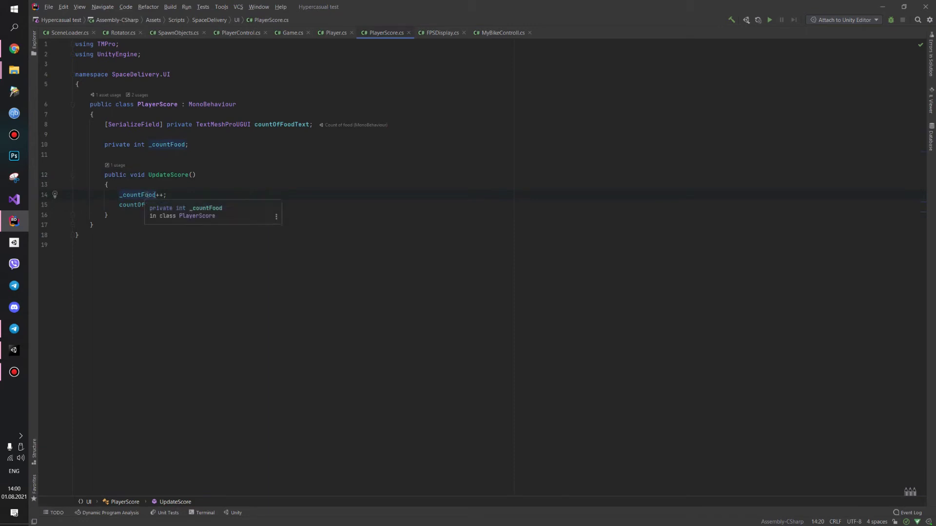
left_click(176, 206)
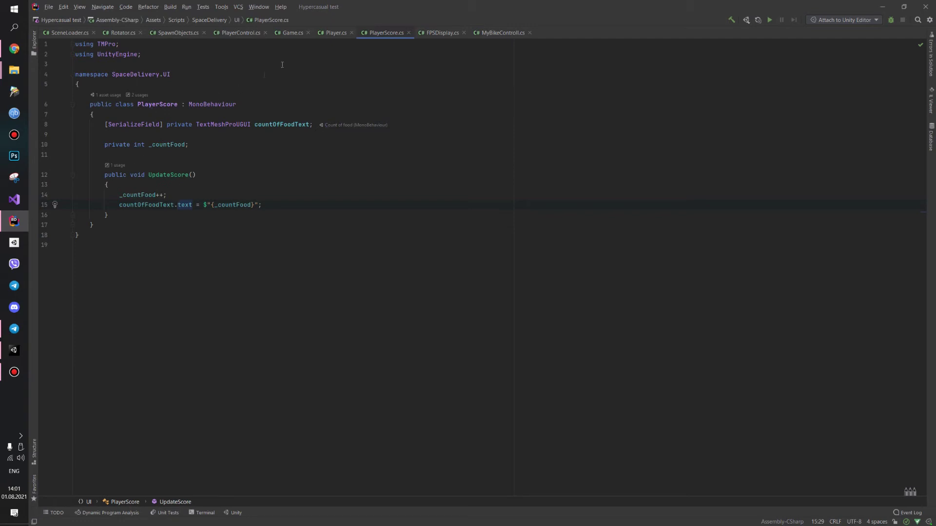
Check the _playerScore field in Player.cs, then minimize Rider.
left_click(334, 32)
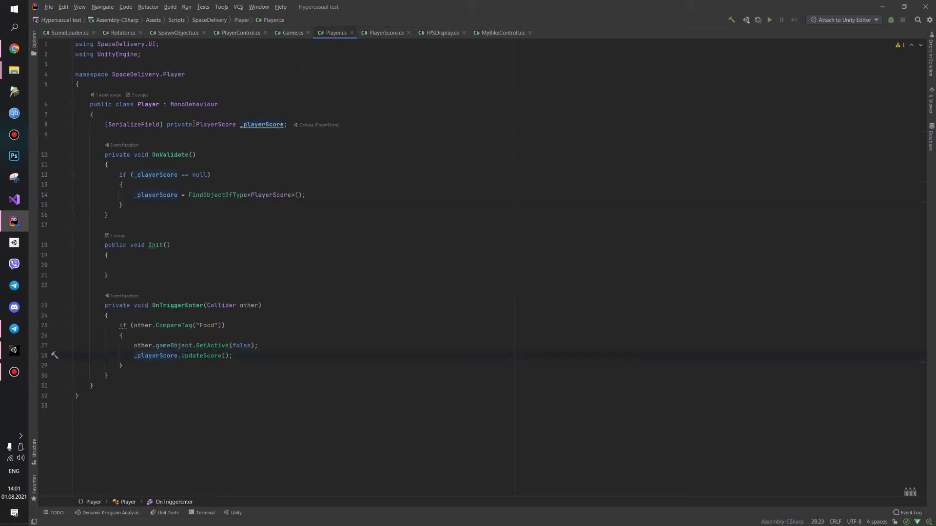
left_click(258, 125)
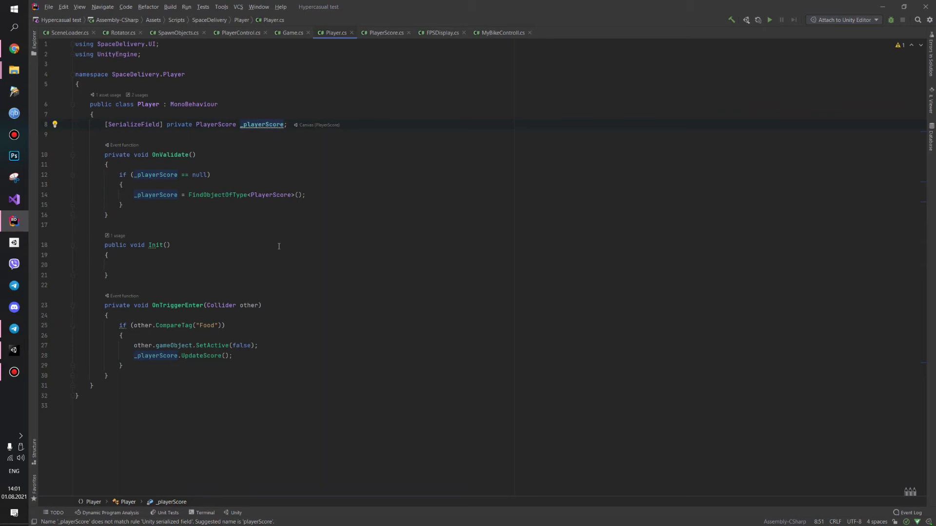
left_click(882, 6)
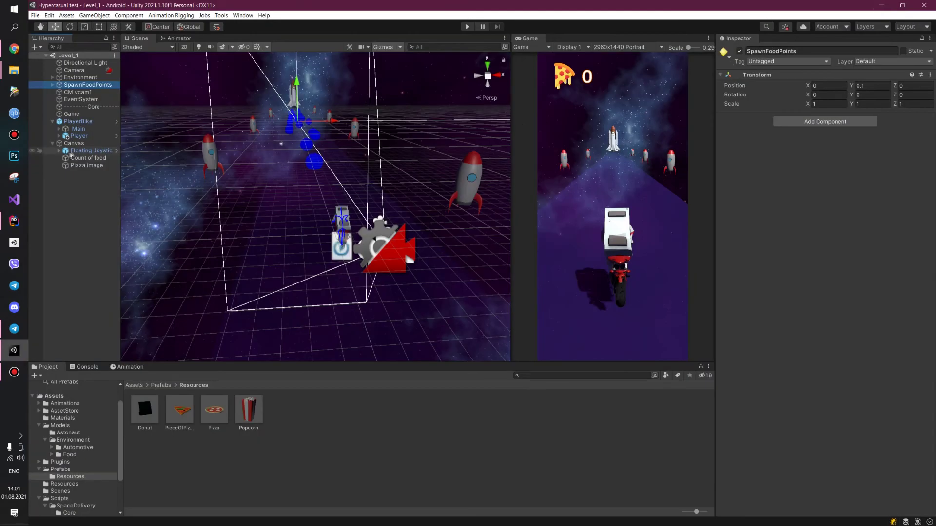
Play Level_1 and steer the bike with the joystick through food pickups until the counter reaches 22.
left_click(469, 27)
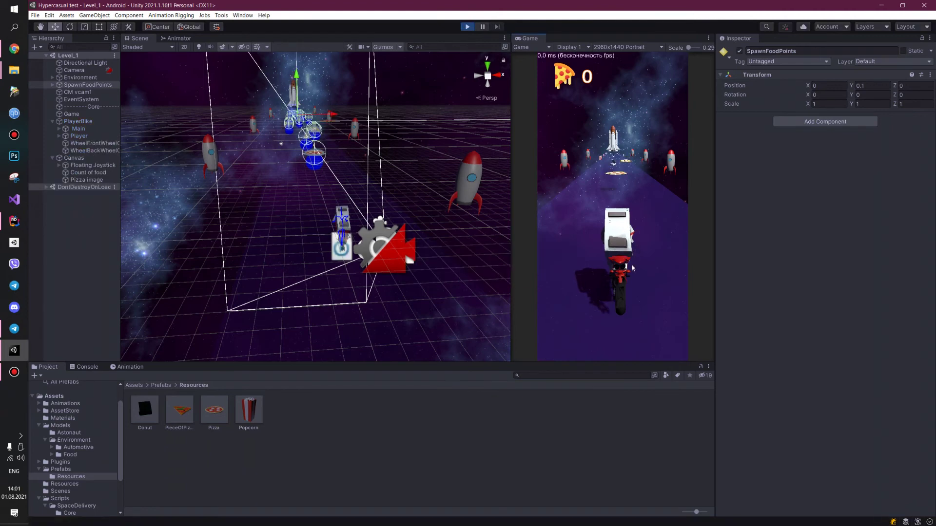
left_click_drag(628, 239, 631, 225)
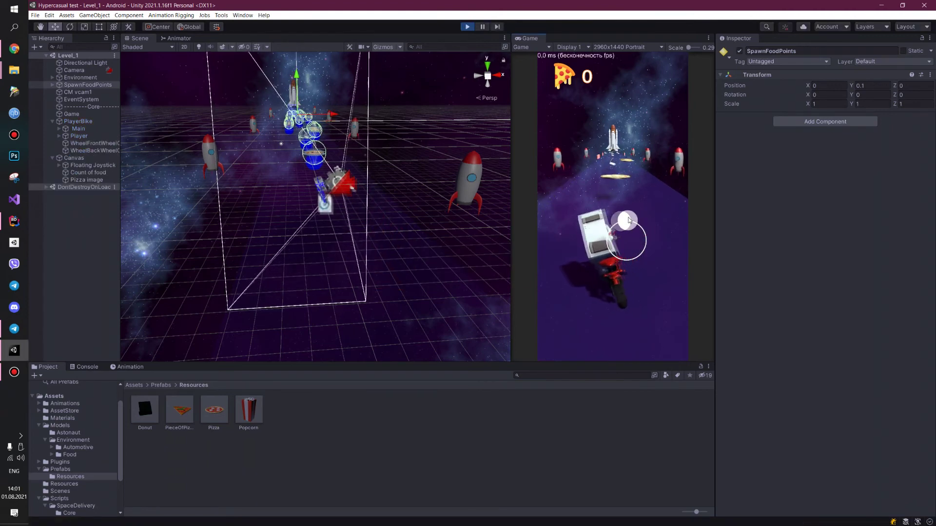
mouse_move(618, 221)
left_mouse_down()
mouse_move(688, 248)
mouse_move(665, 229)
left_mouse_up()
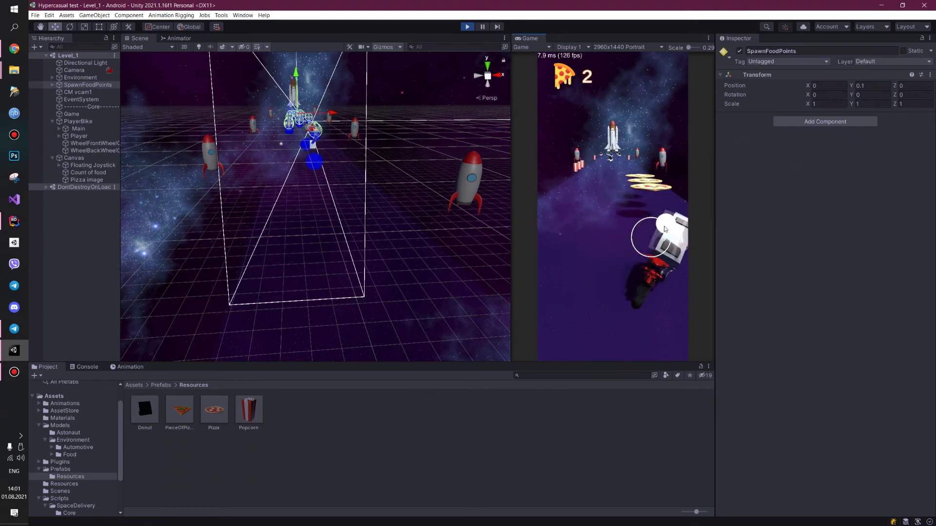
mouse_move(643, 225)
left_mouse_down()
mouse_move(569, 229)
mouse_move(518, 245)
left_mouse_up()
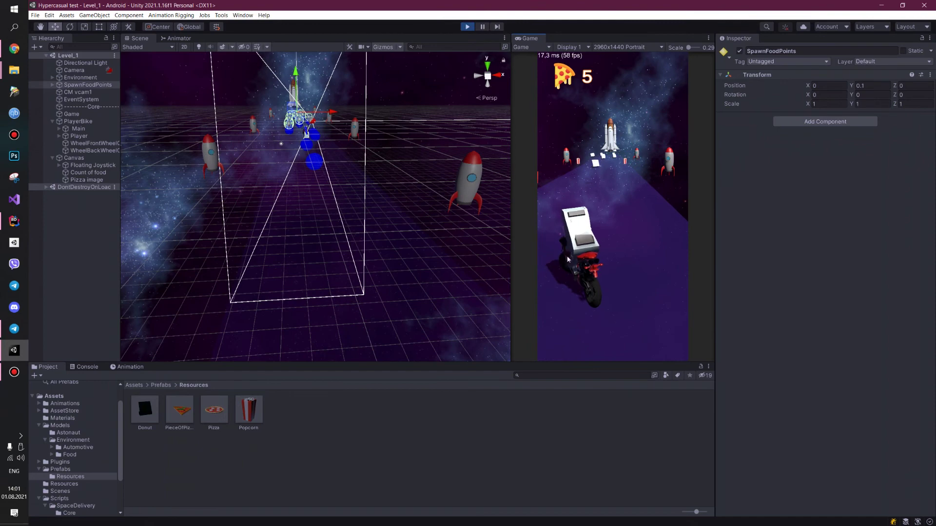
left_click_drag(587, 210, 581, 200)
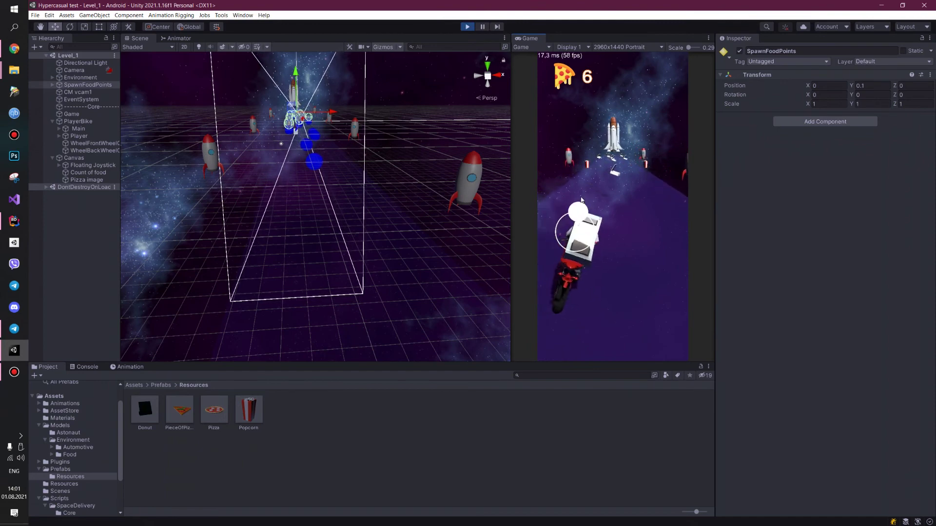
mouse_move(609, 199)
left_mouse_down()
mouse_move(539, 218)
mouse_move(632, 218)
left_mouse_up()
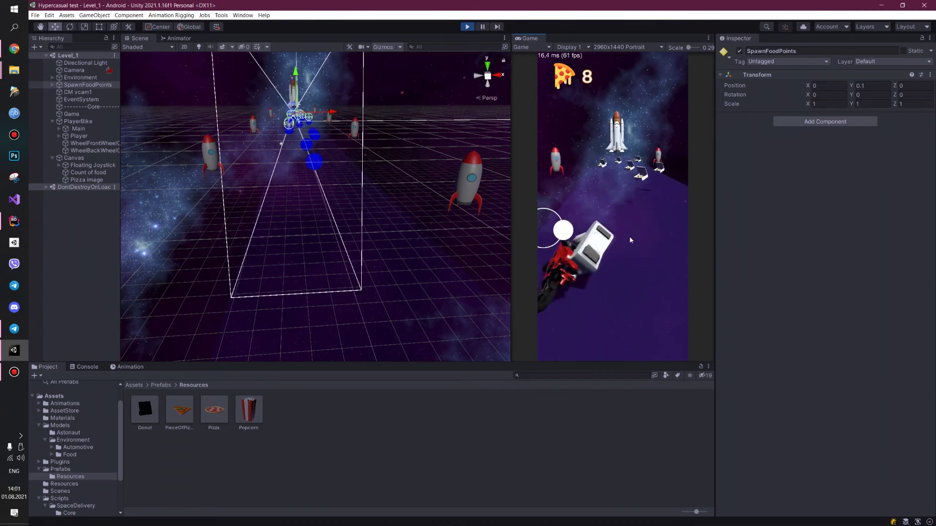
left_click_drag(631, 217, 603, 234)
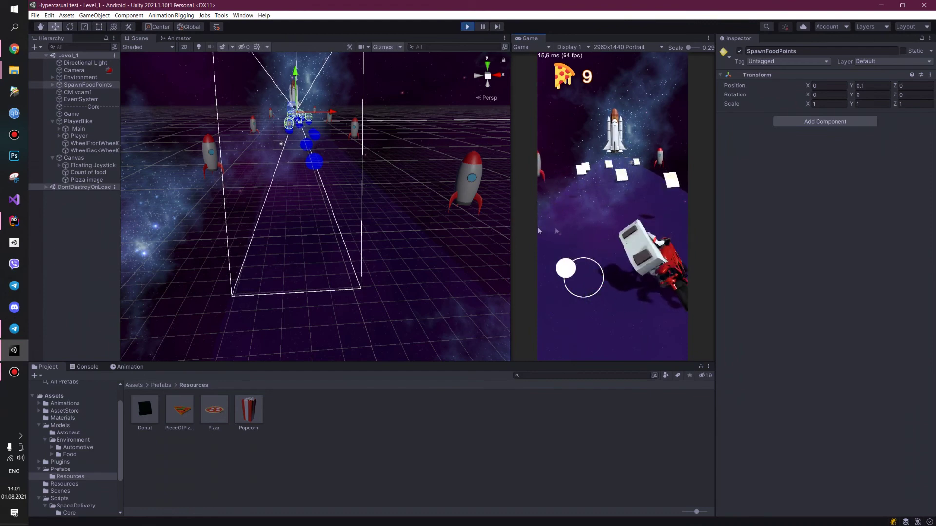
mouse_move(603, 234)
left_mouse_down()
mouse_move(656, 231)
mouse_move(444, 240)
left_mouse_up()
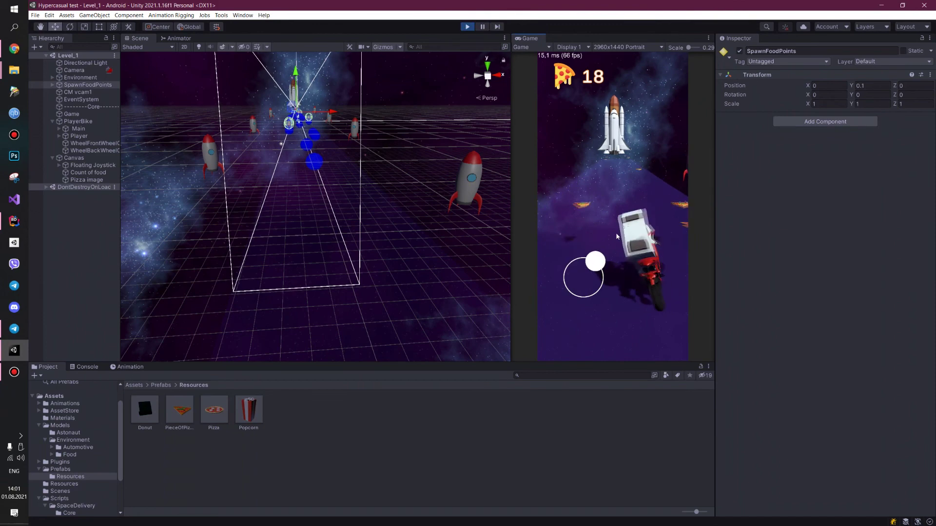
mouse_move(444, 241)
left_mouse_down()
mouse_move(614, 244)
mouse_move(556, 399)
left_mouse_up()
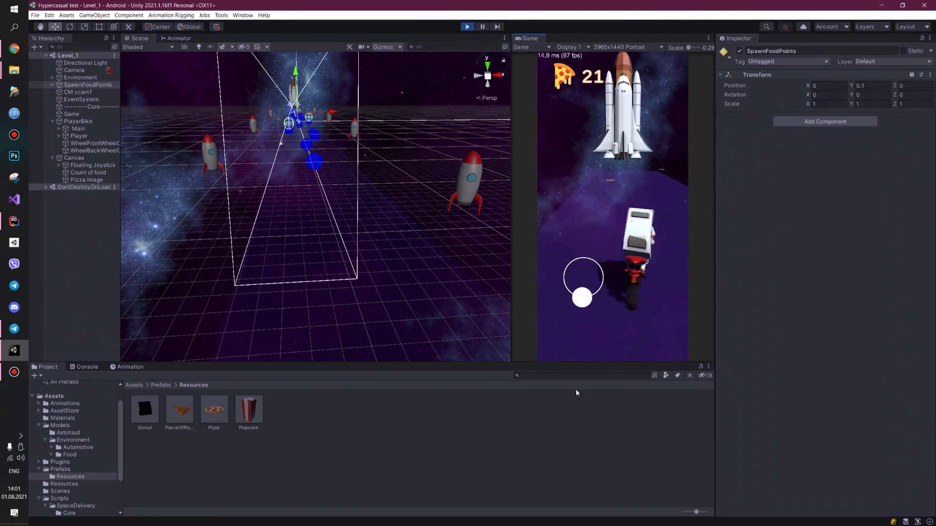
left_click_drag(556, 399, 612, 394)
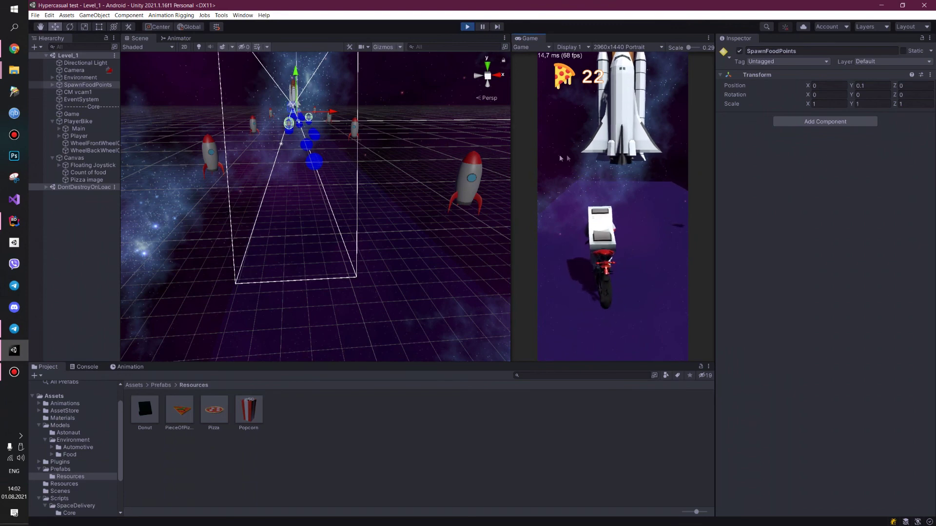
left_click_drag(653, 204, 643, 207)
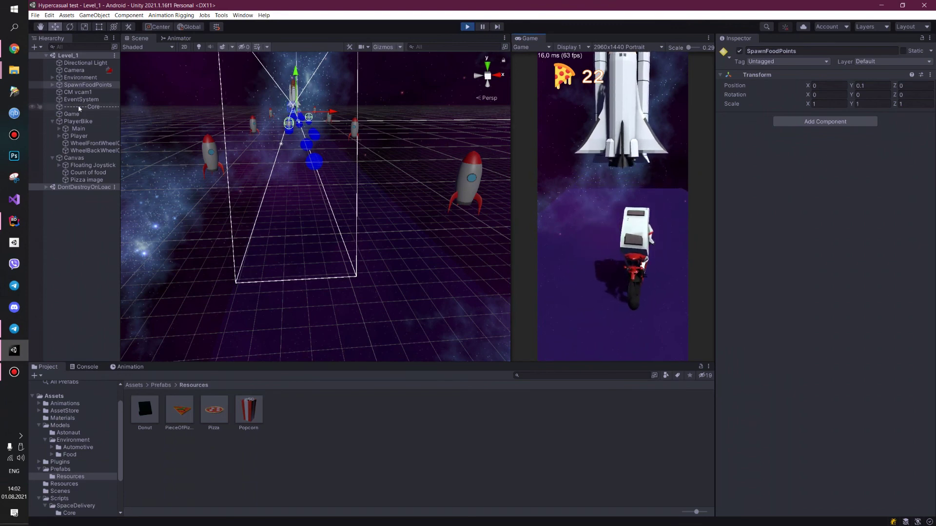